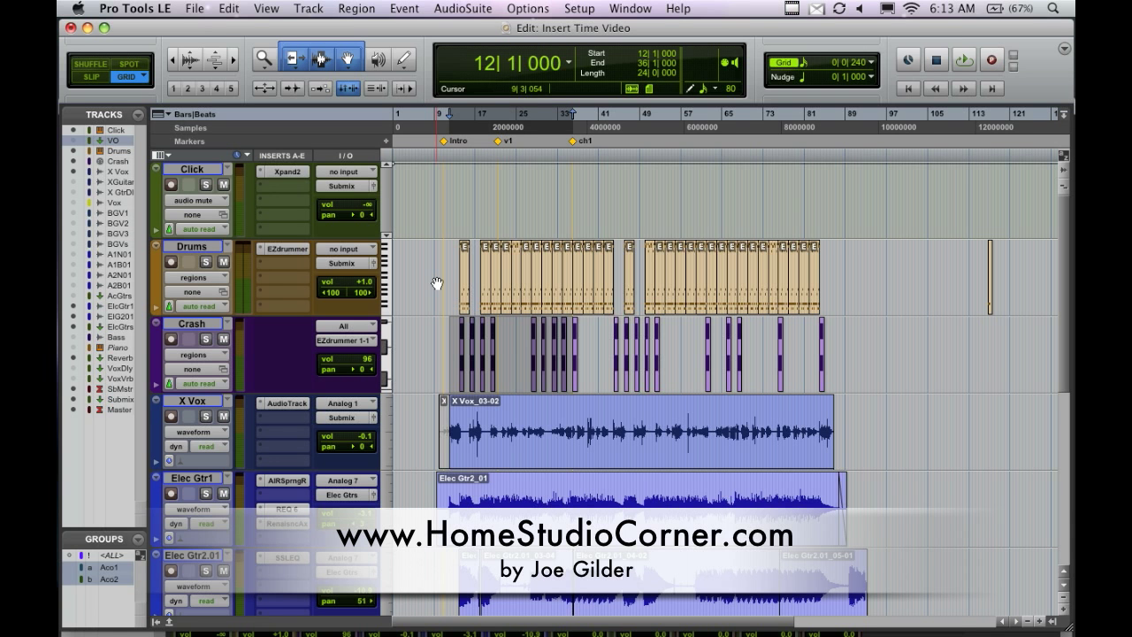
# Zoom in on bars 1–31 and place the edit point at 11|3 on the Crash track.
pyautogui.press('super+bracketright')
pyautogui.press('super+bracketright')
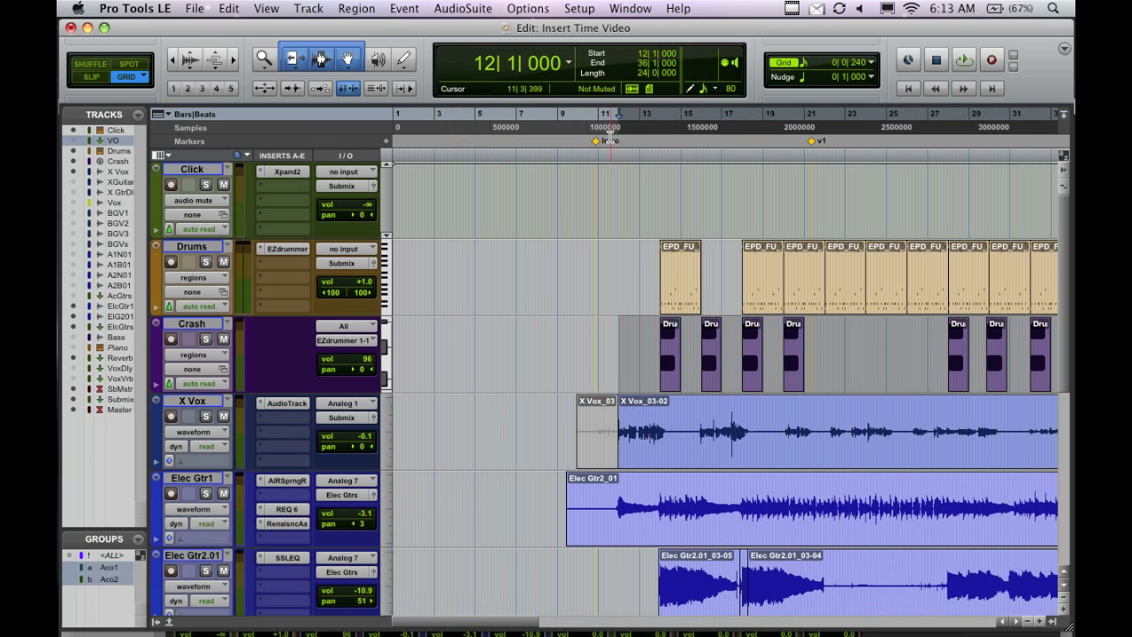
pyautogui.click(609, 333)
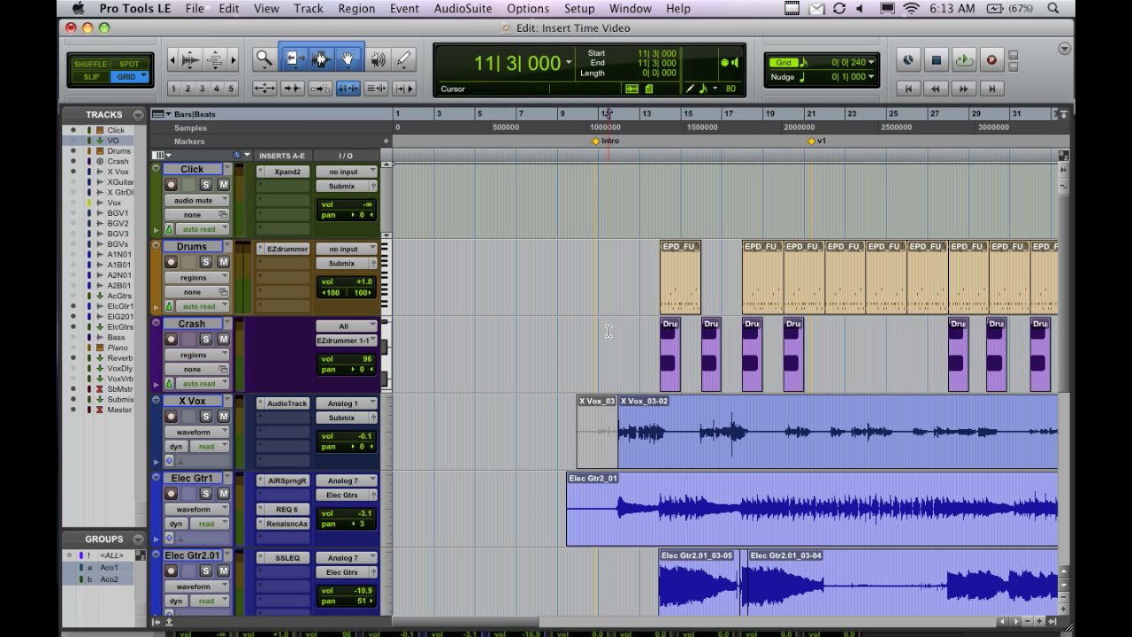
# Play and stop the song's opening, then leave the edit point at 11|4 with no selection.
pyautogui.press('space')
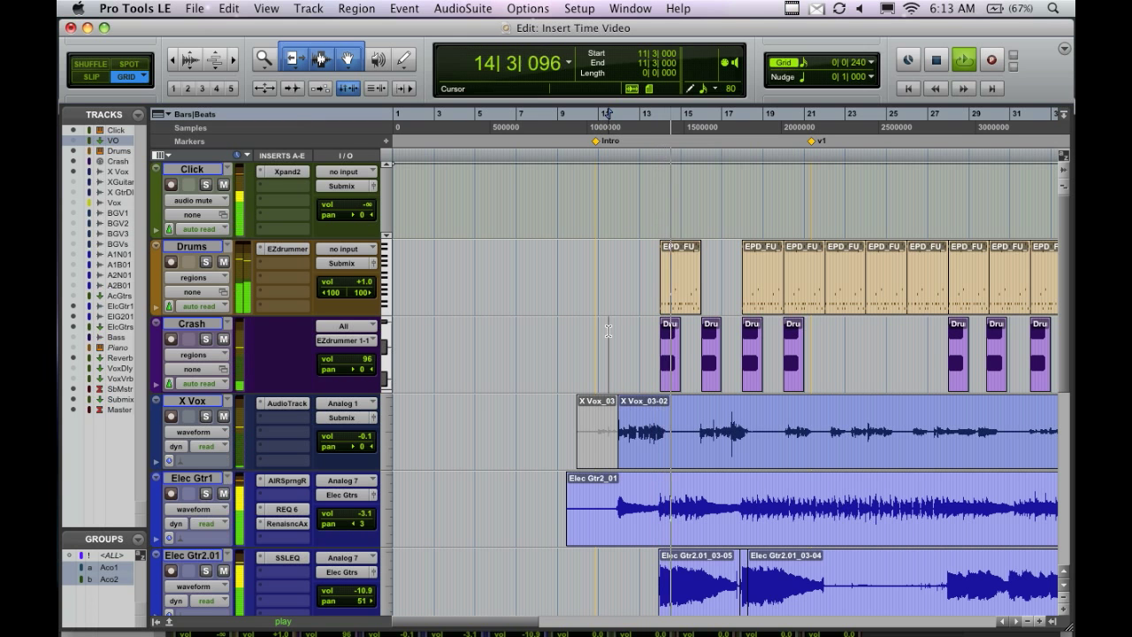
pyautogui.press('space')
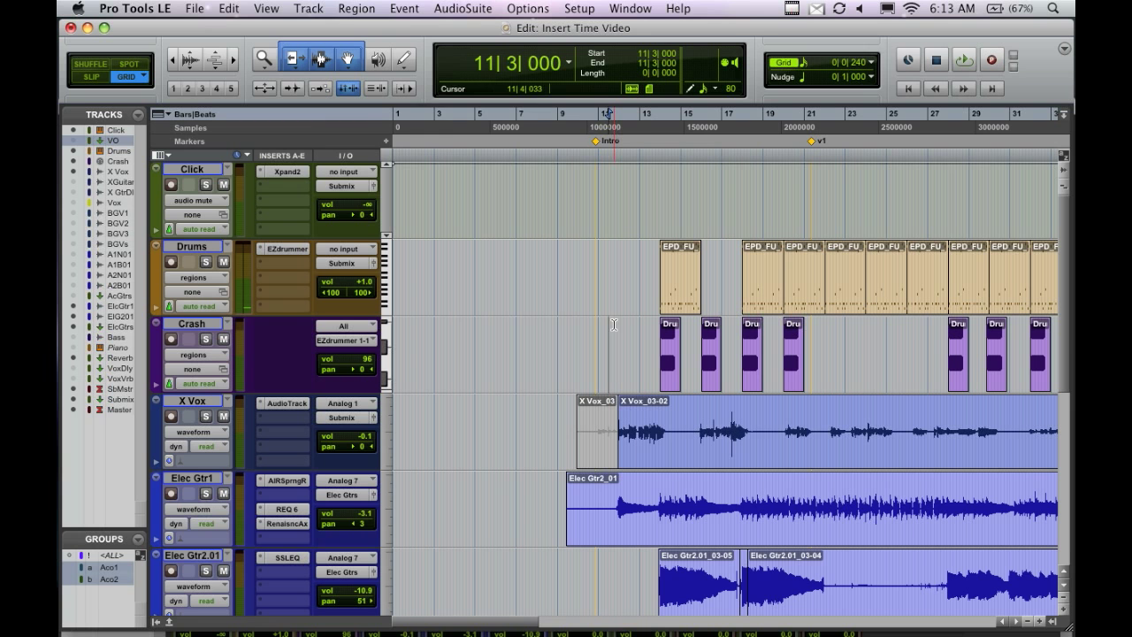
pyautogui.moveTo(614, 324); pyautogui.dragTo(238, 361)
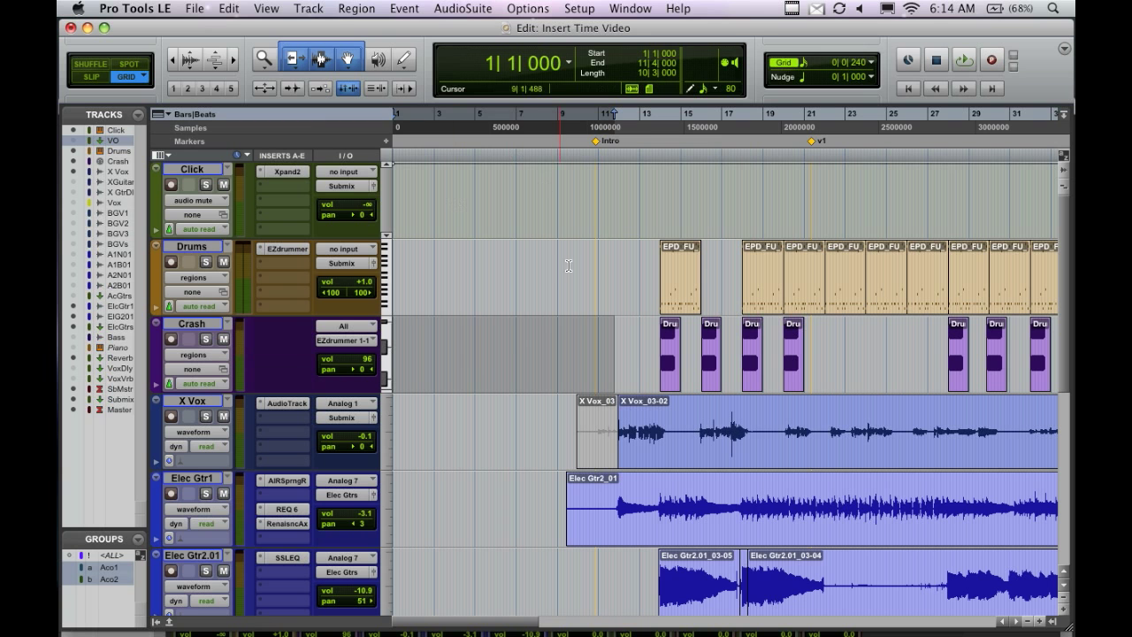
pyautogui.click(611, 329)
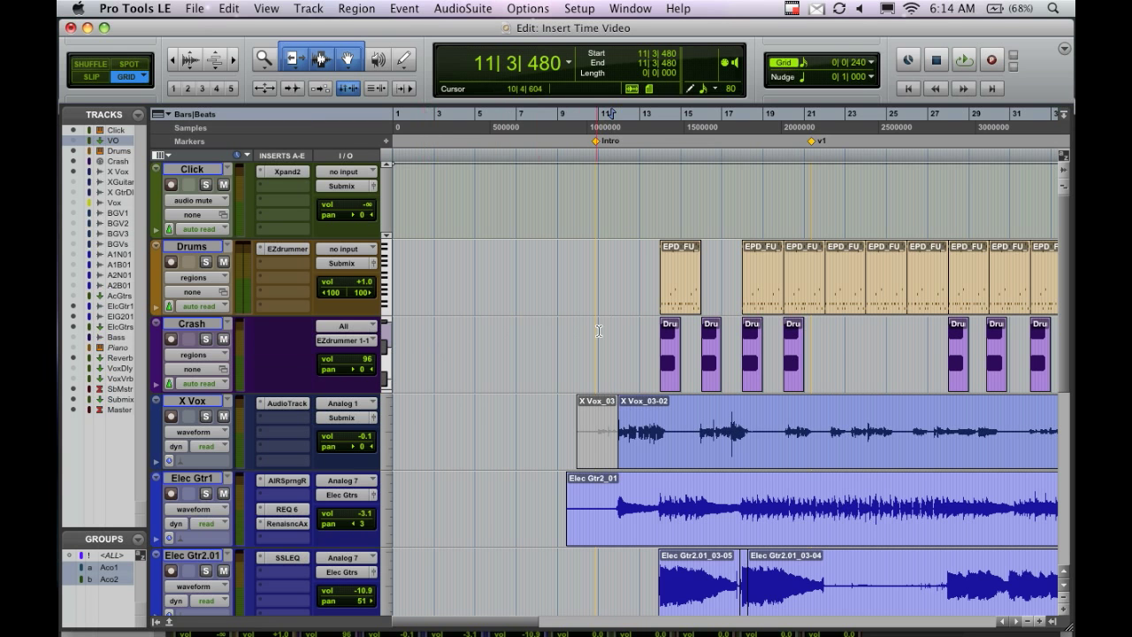
pyautogui.moveTo(610, 330); pyautogui.dragTo(393, 336)
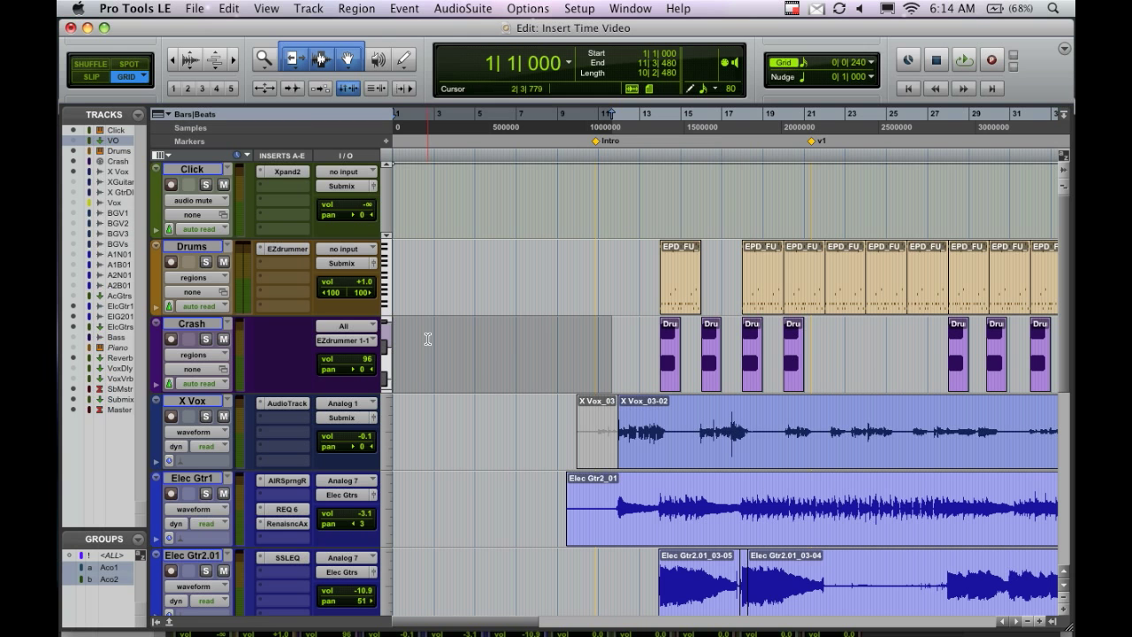
pyautogui.click(613, 337)
# Zoom in closely around the Intro marker and set the edit point exactly at 12|1|000.
pyautogui.press('super+bracketright')
pyautogui.press('super+bracketright')
pyautogui.press('super+bracketright')
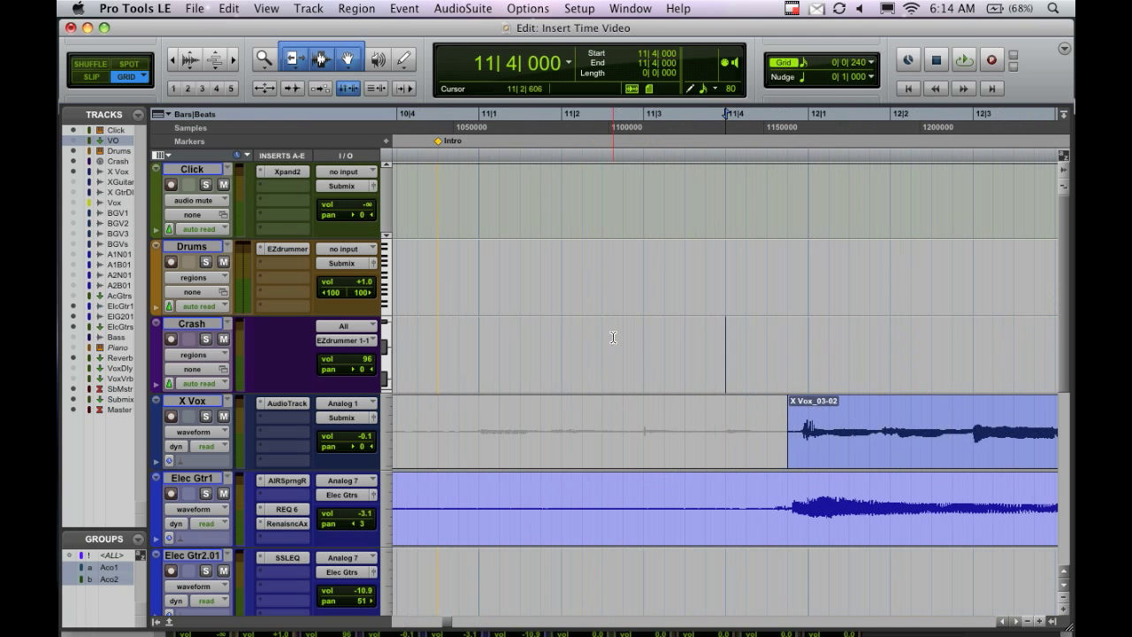
pyautogui.click(811, 328)
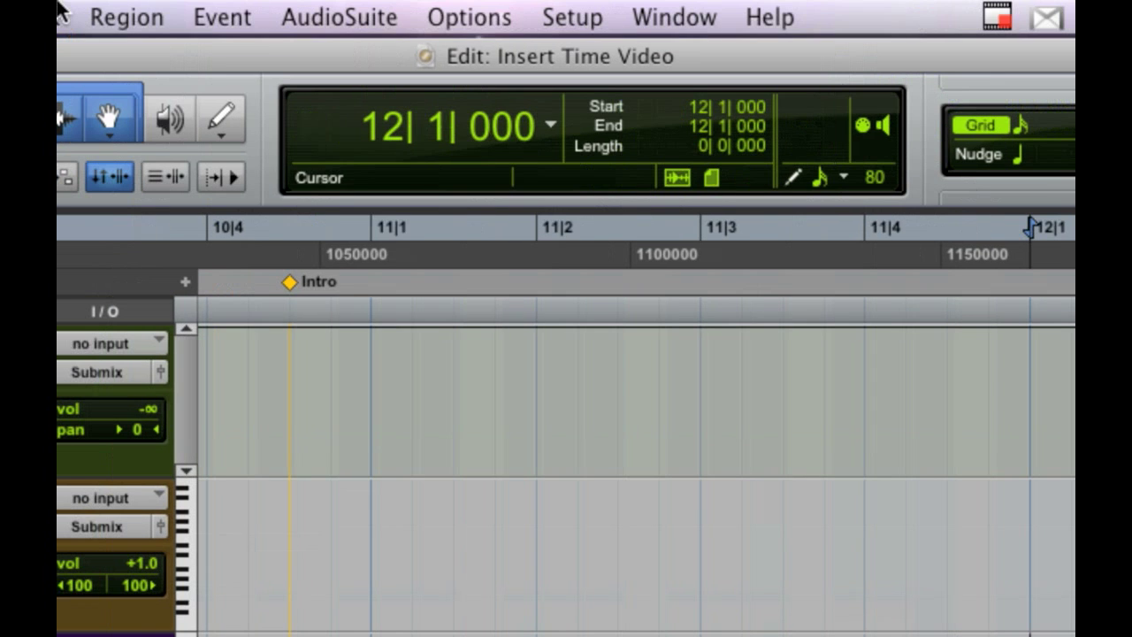
pyautogui.click(222, 19)
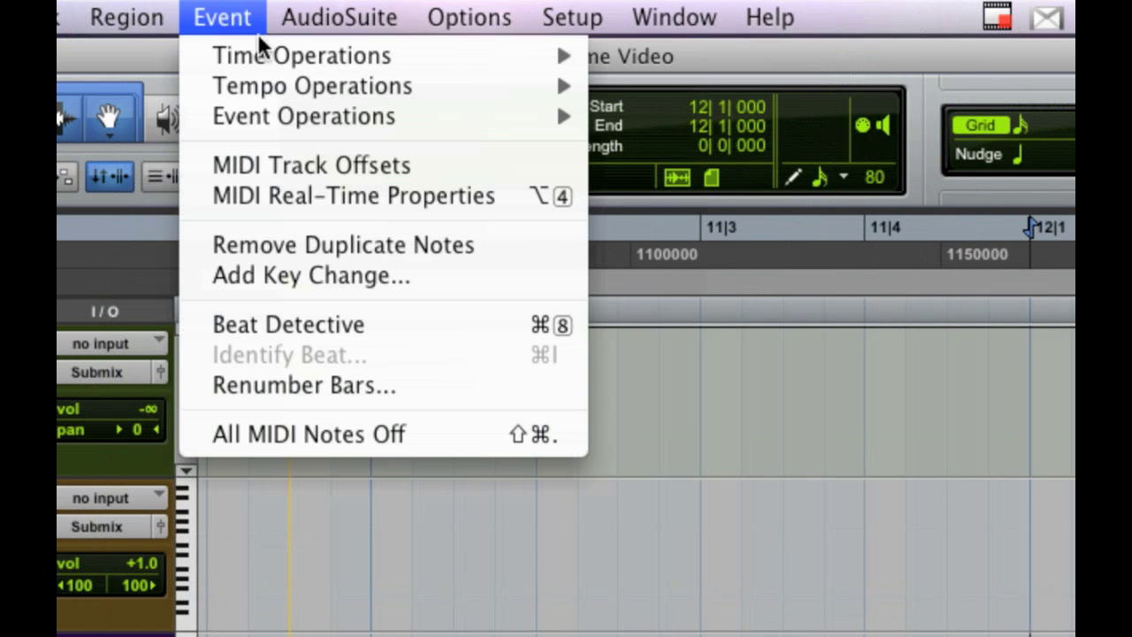
# Open Event > Time Operations > Insert Time and move its window higher on screen.
pyautogui.moveTo(303, 55)
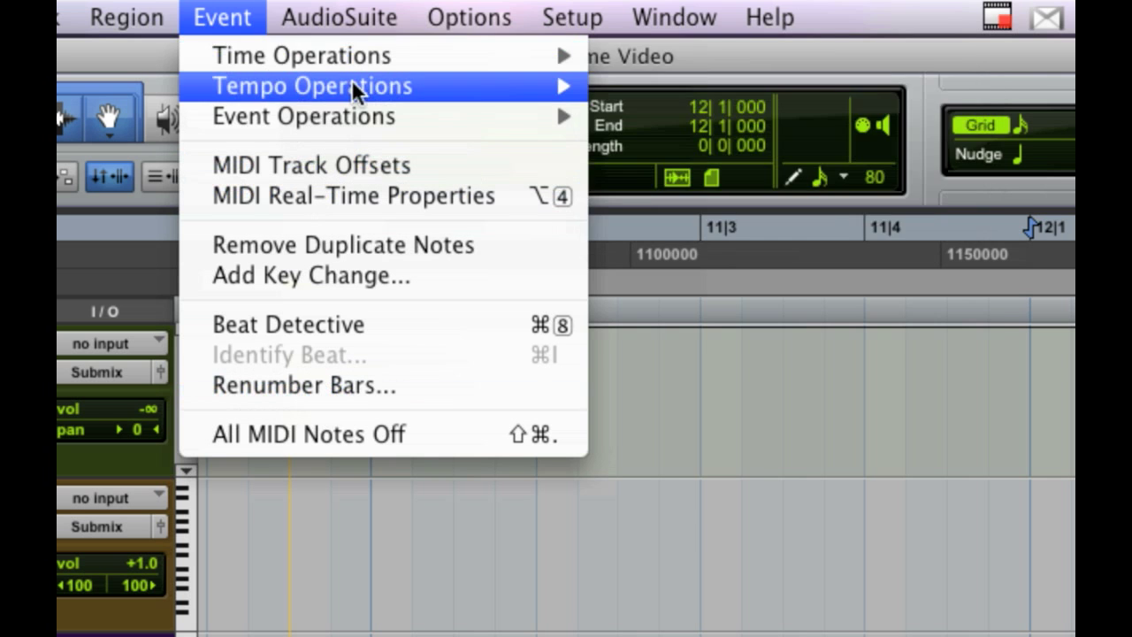
pyautogui.moveTo(351, 59)
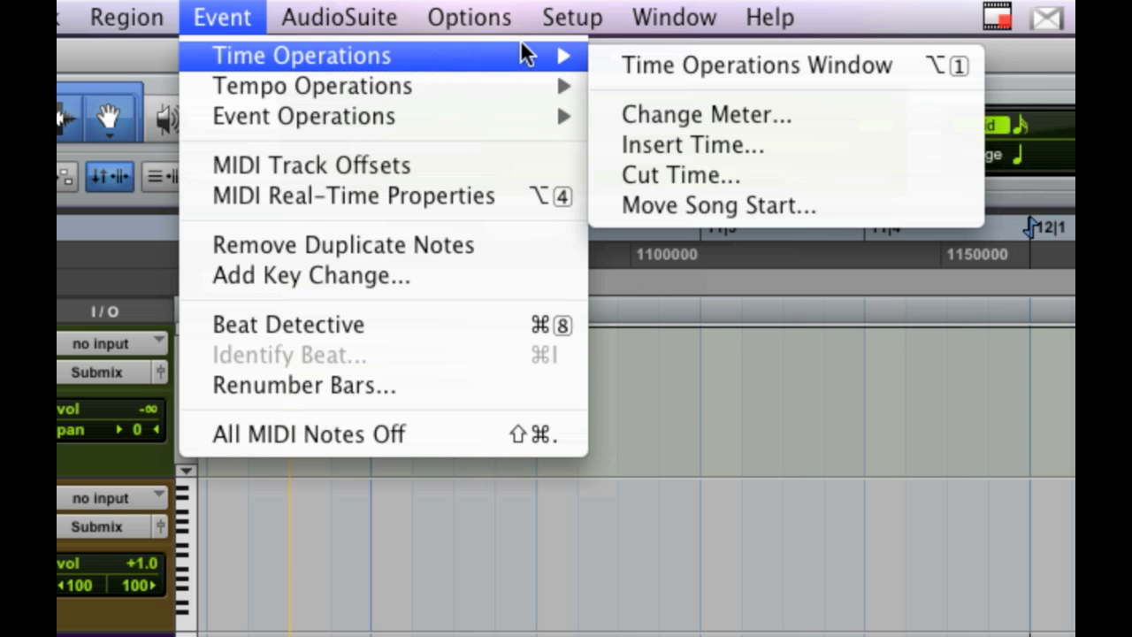
pyautogui.click(666, 143)
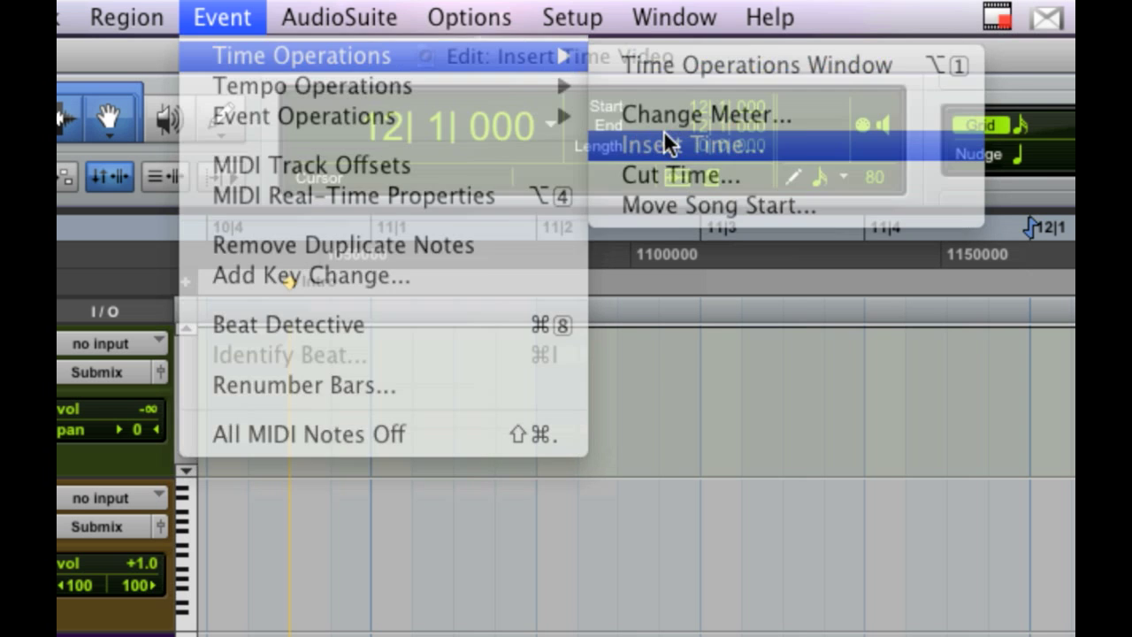
pyautogui.moveTo(197, 543); pyautogui.dragTo(688, 204)
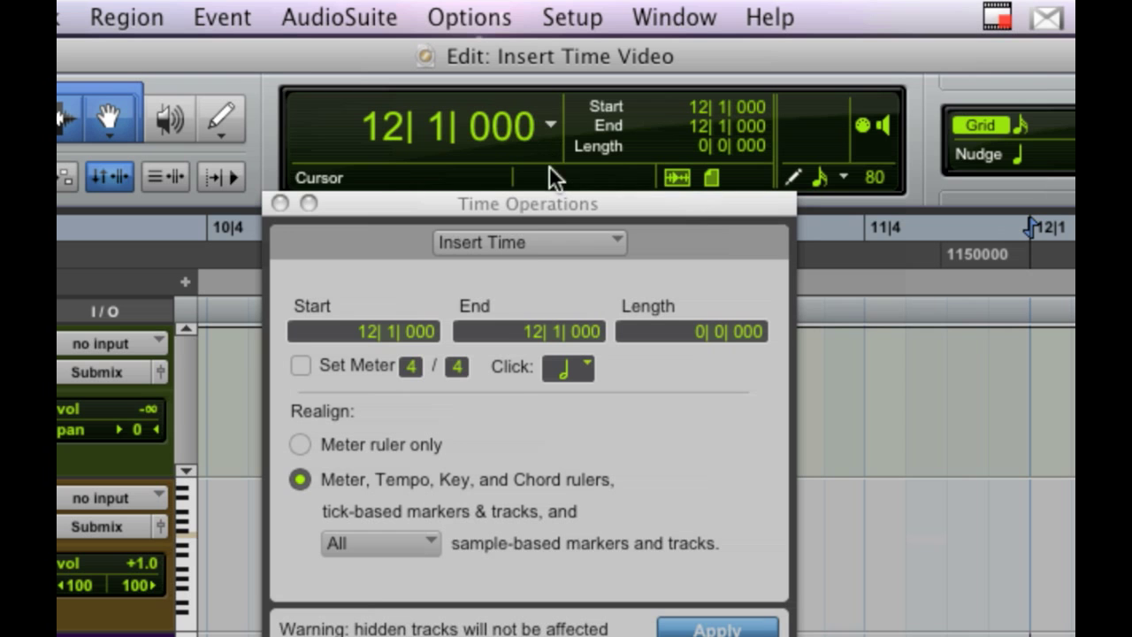
# Switch the Insert Time counter to Bars|Beats after trying Min:Sec and Samples.
pyautogui.moveTo(549, 188); pyautogui.dragTo(543, 195)
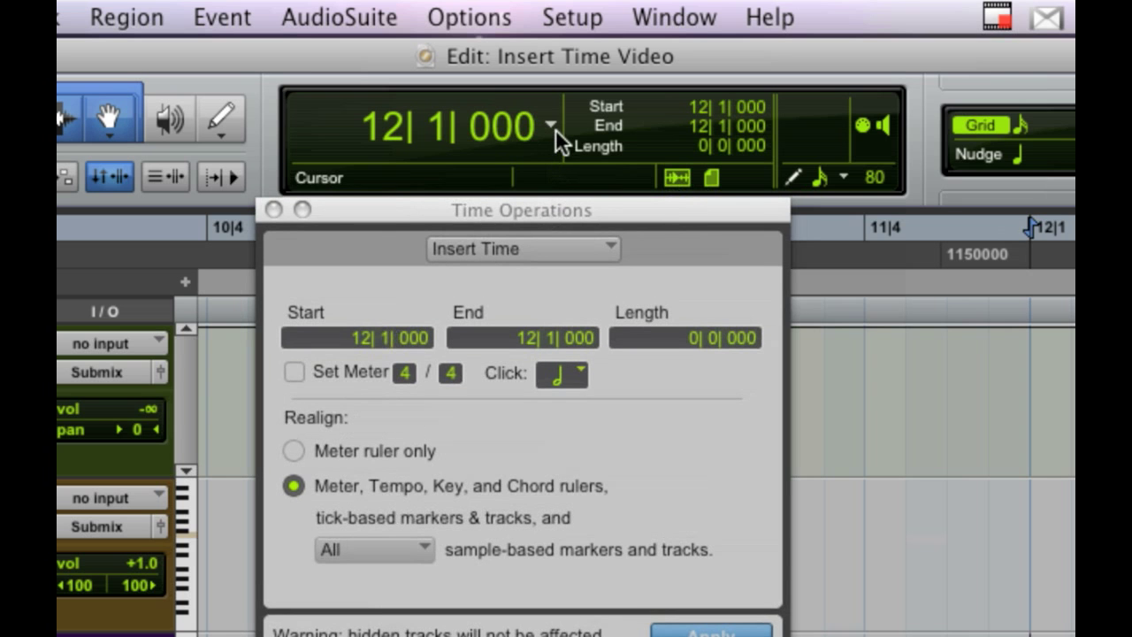
pyautogui.click(553, 122)
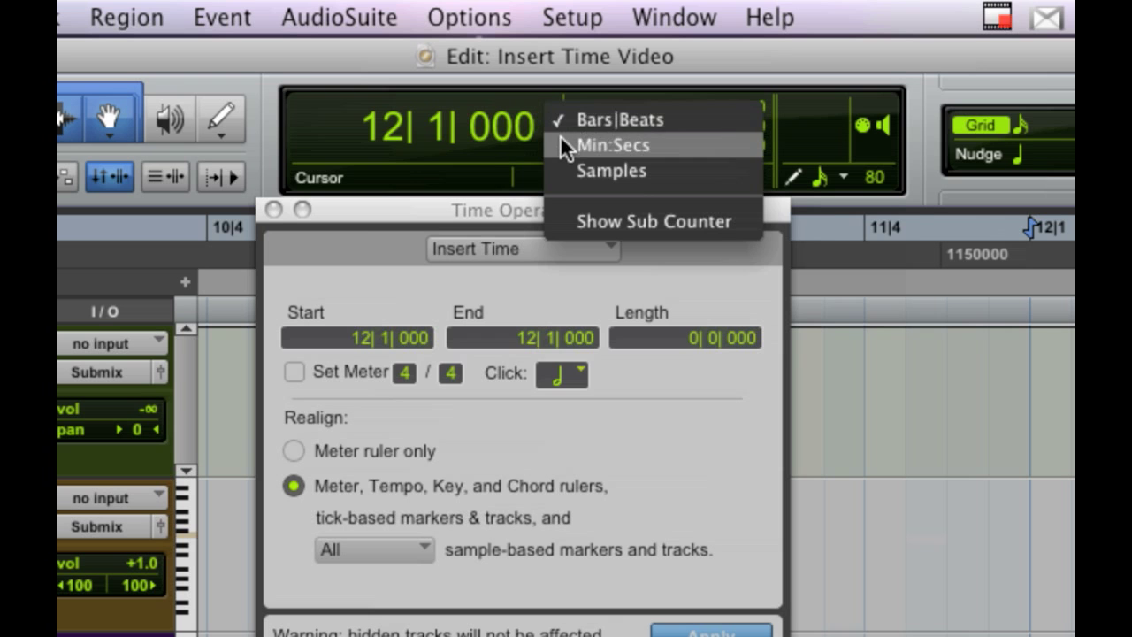
pyautogui.click(560, 146)
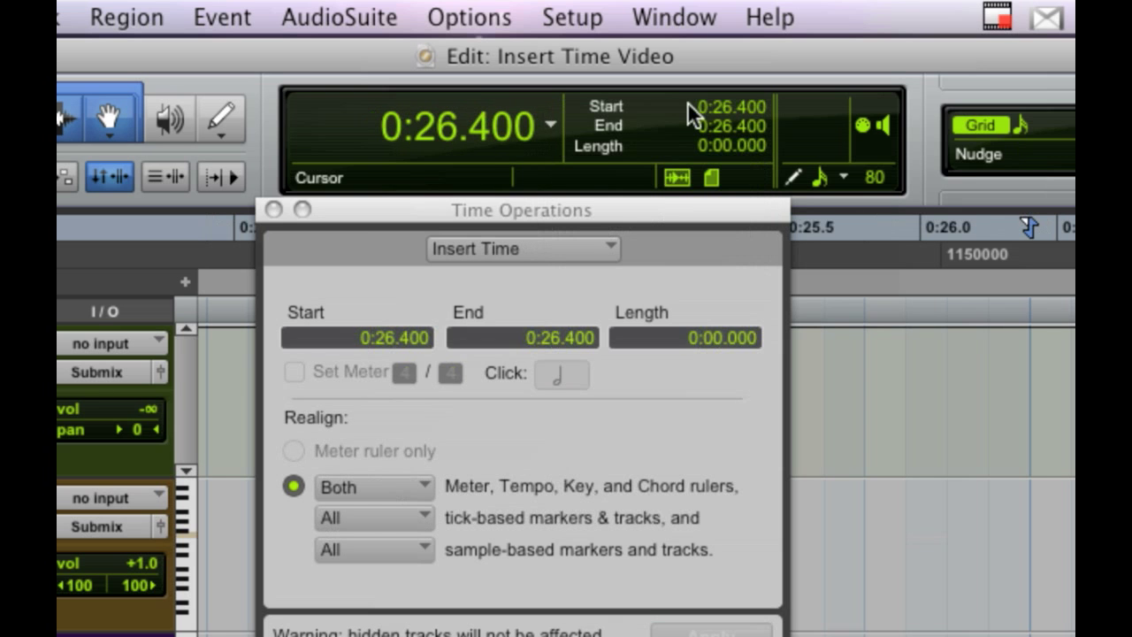
pyautogui.click(552, 124)
pyautogui.click(561, 145)
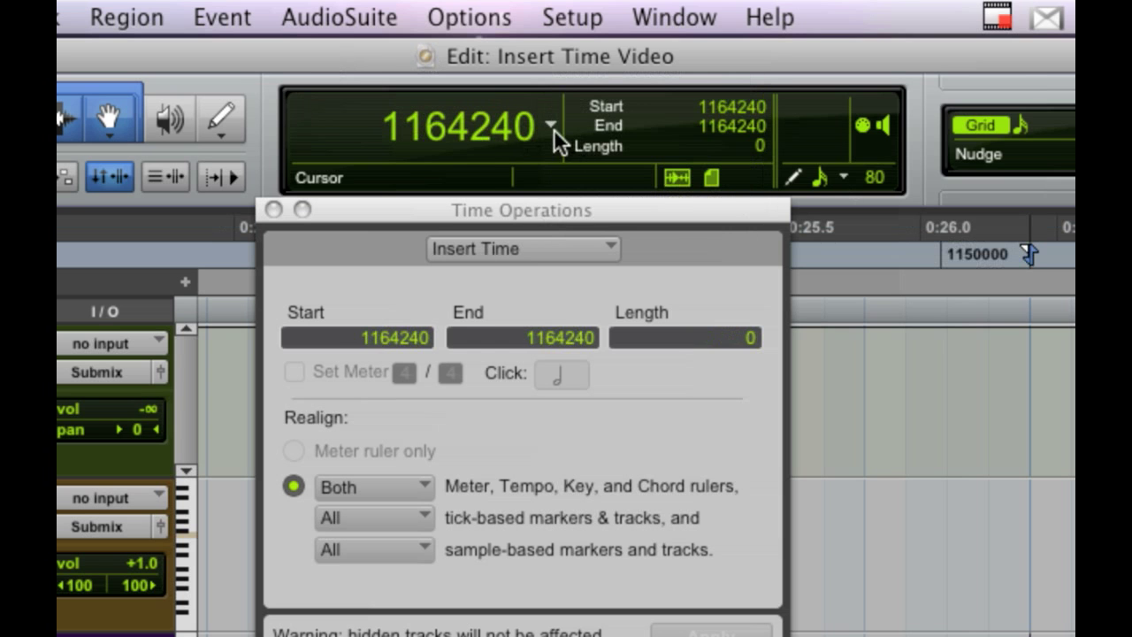
pyautogui.click(552, 126)
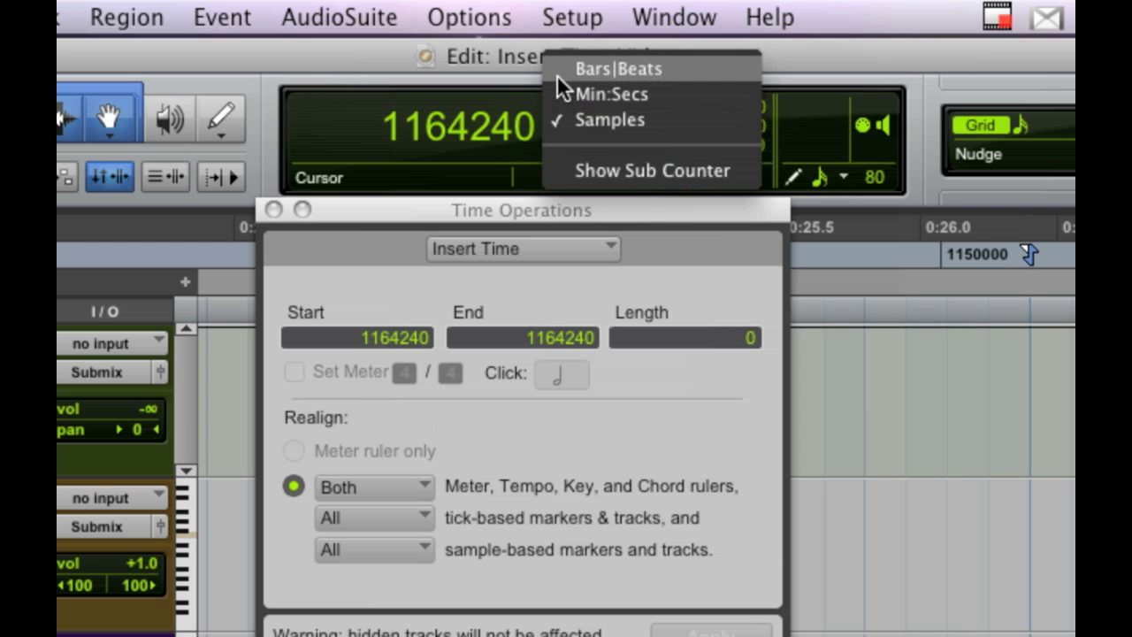
pyautogui.click(515, 81)
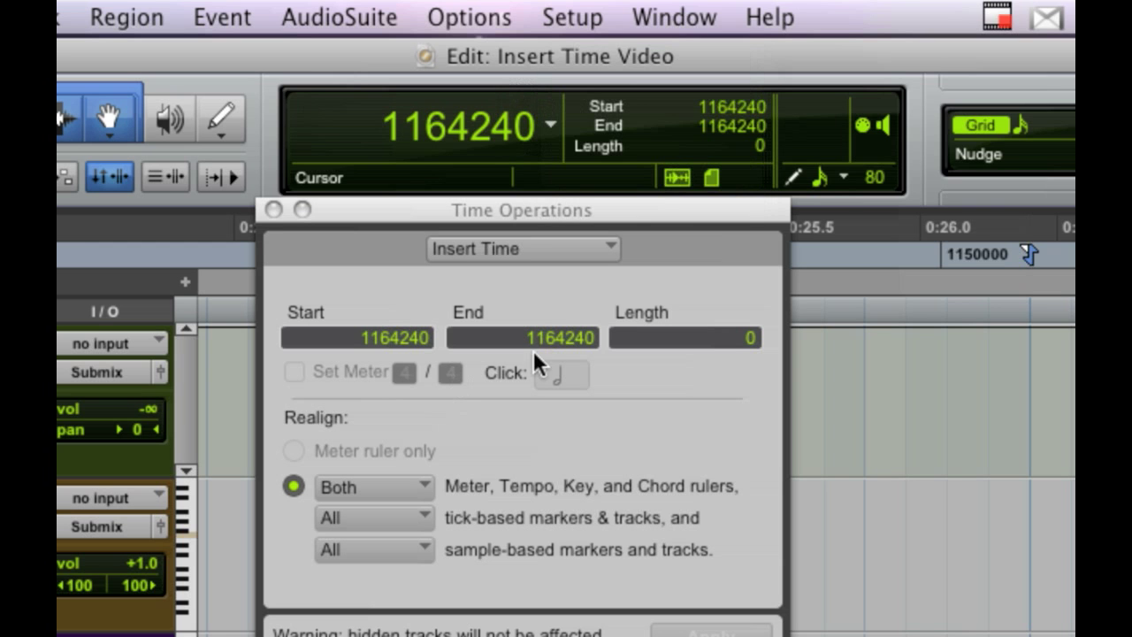
pyautogui.click(548, 123)
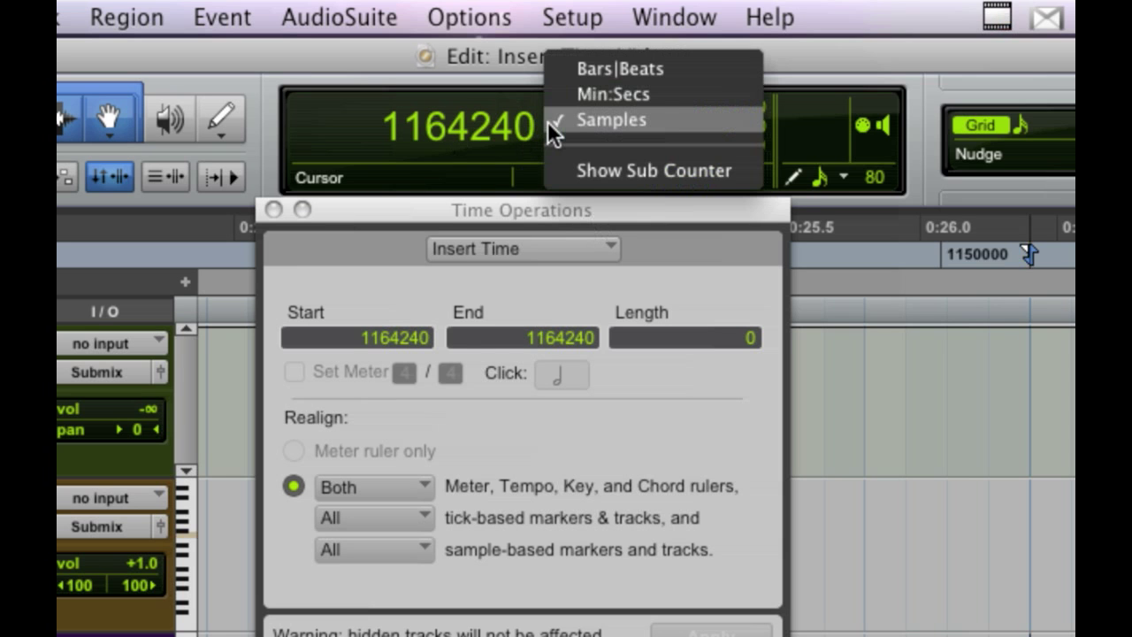
pyautogui.click(577, 68)
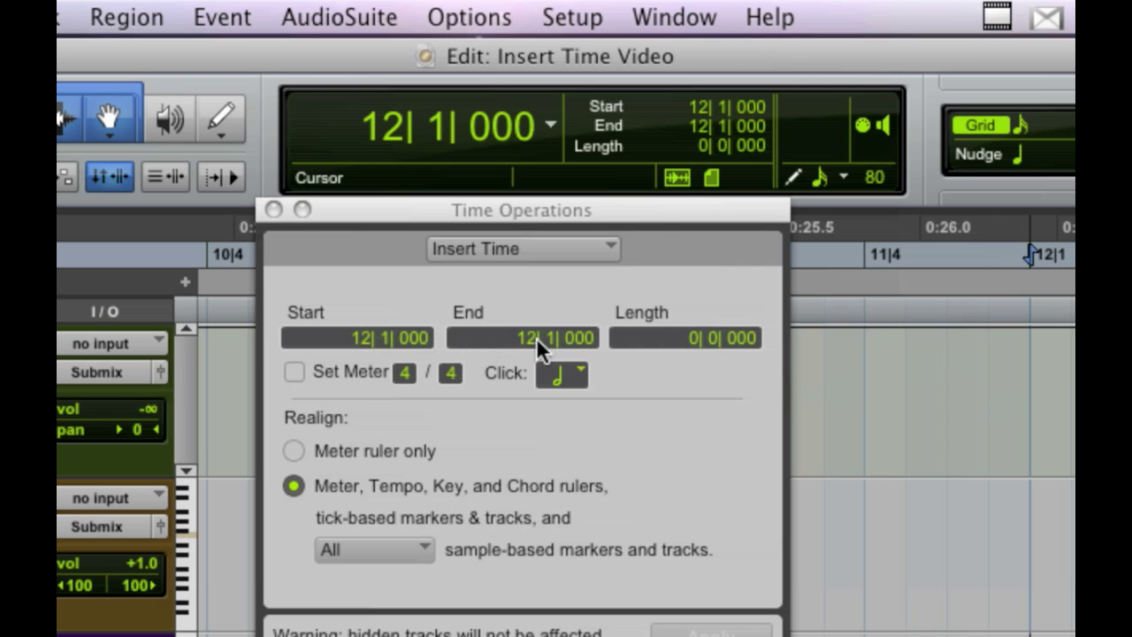
# Enter a 24-bar length so the insertion runs from 12|1|000 to 36|1|000.
pyautogui.click(675, 337)
pyautogui.write('24')
pyautogui.press('Return')
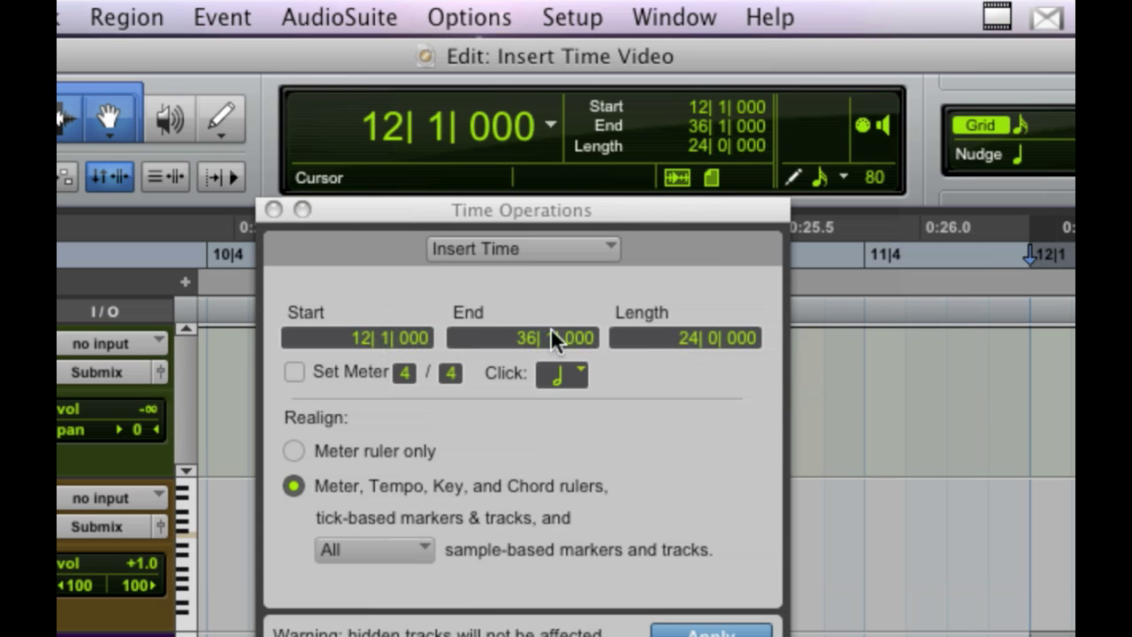
pyautogui.moveTo(564, 199); pyautogui.dragTo(574, 102)
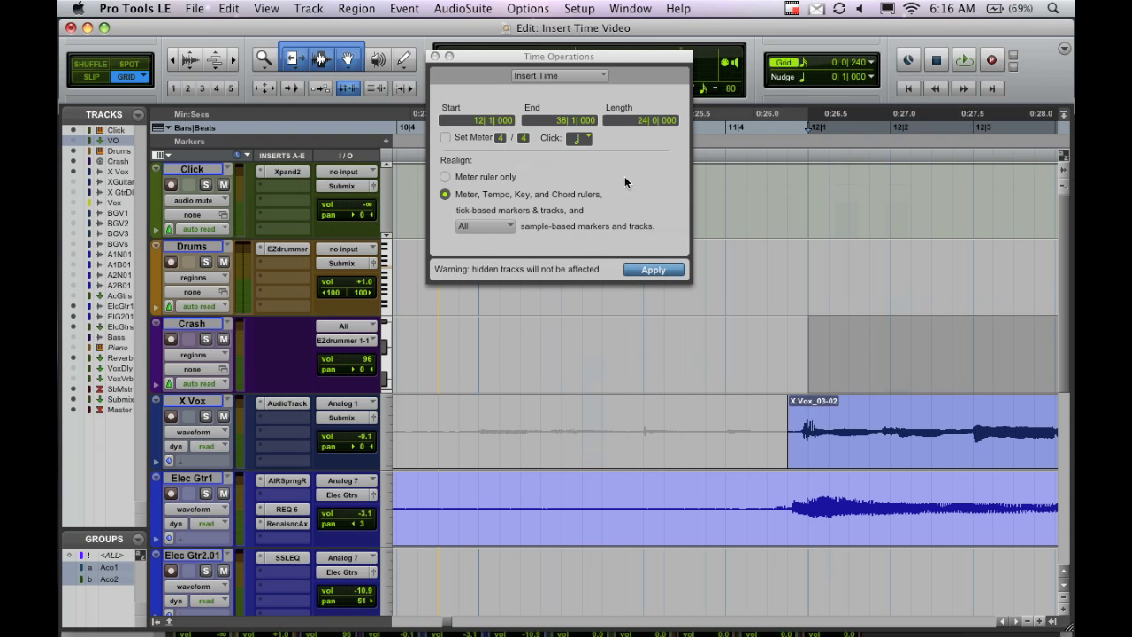
# Zoom out and apply the 24-bar Insert Time at bar 12, then close the dialog.
pyautogui.press('super+bracketleft')
pyautogui.press('super+bracketleft')
pyautogui.press('super+bracketleft')
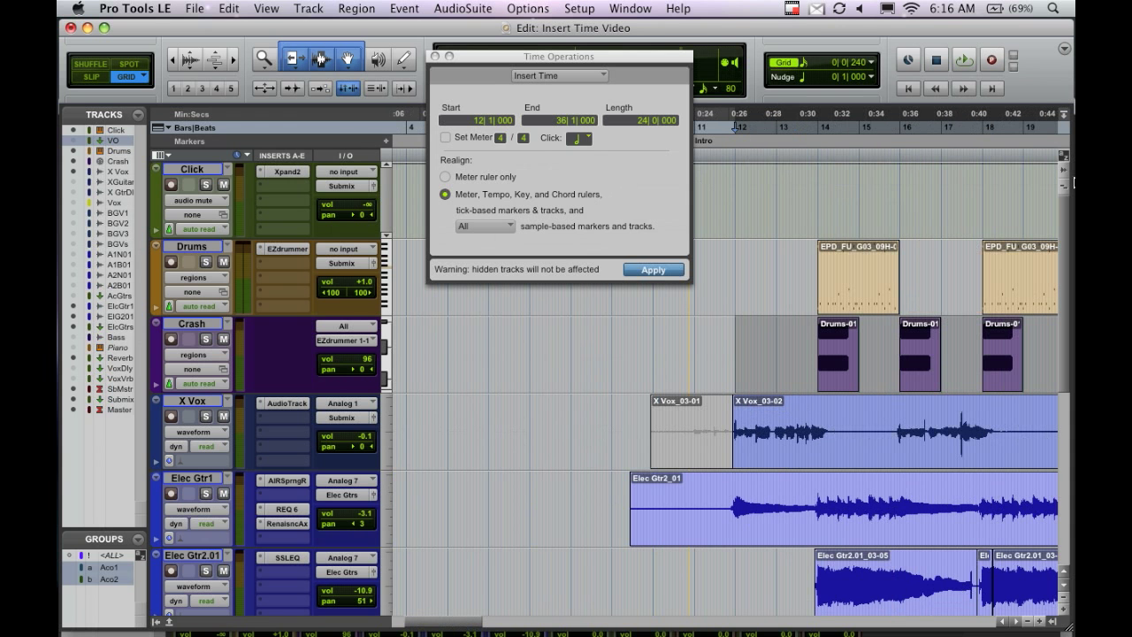
pyautogui.press('super+bracketleft')
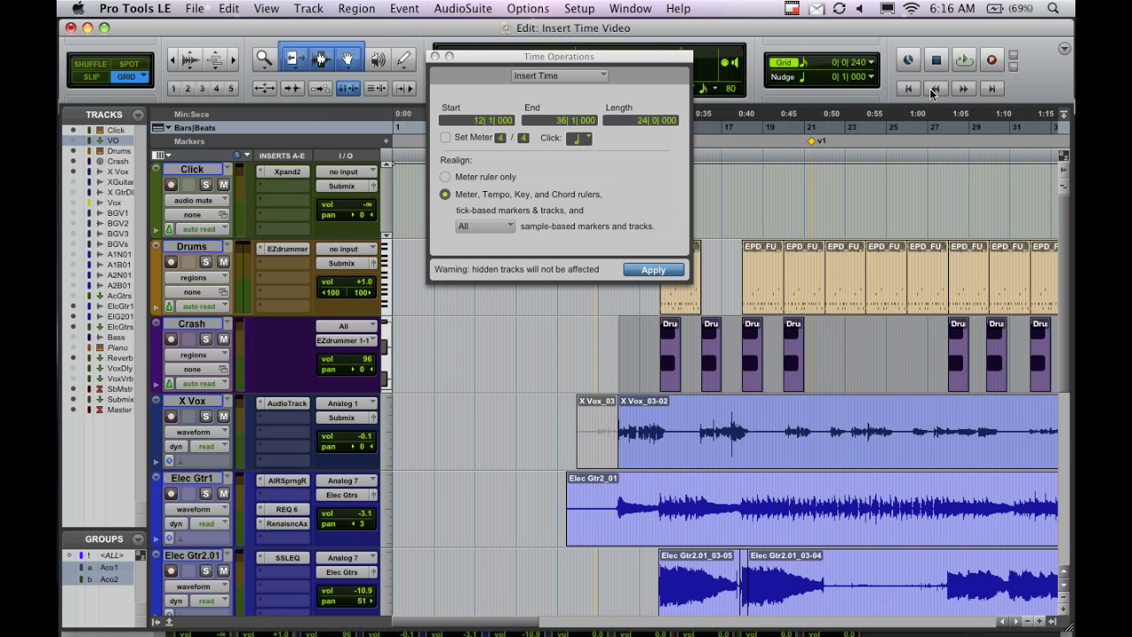
pyautogui.moveTo(548, 62); pyautogui.dragTo(213, 110)
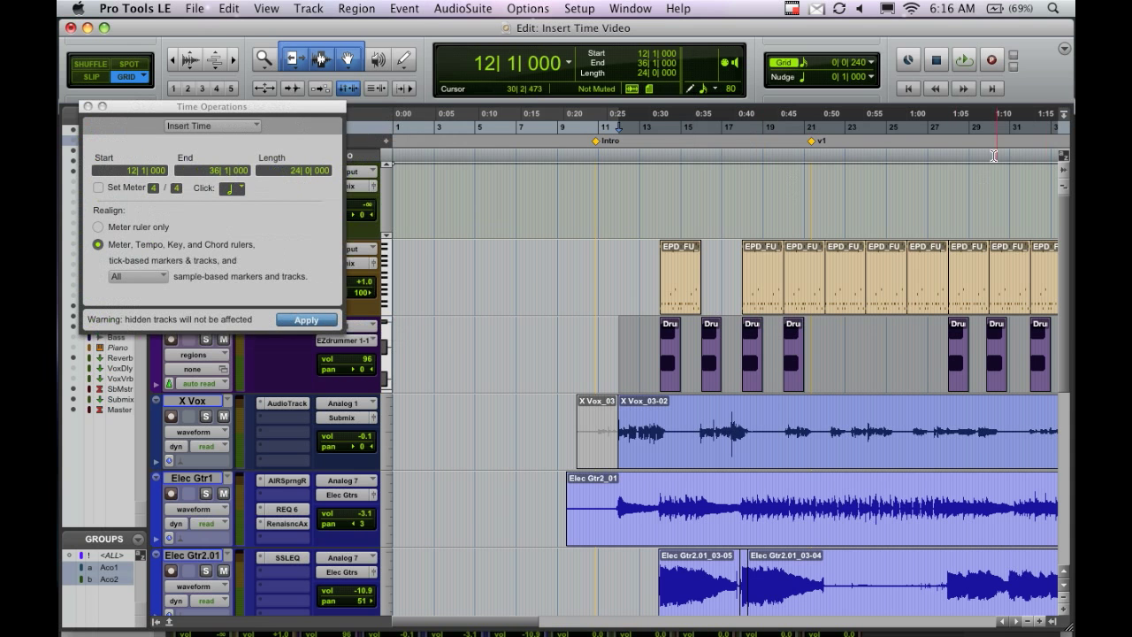
pyautogui.press('super+bracketleft')
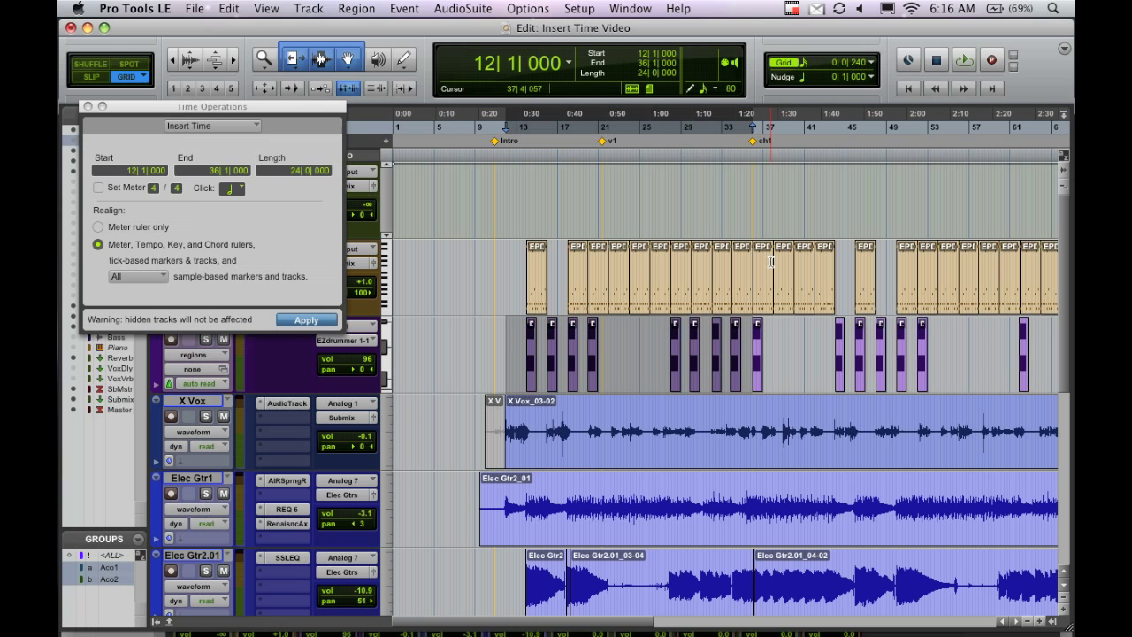
pyautogui.click(295, 324)
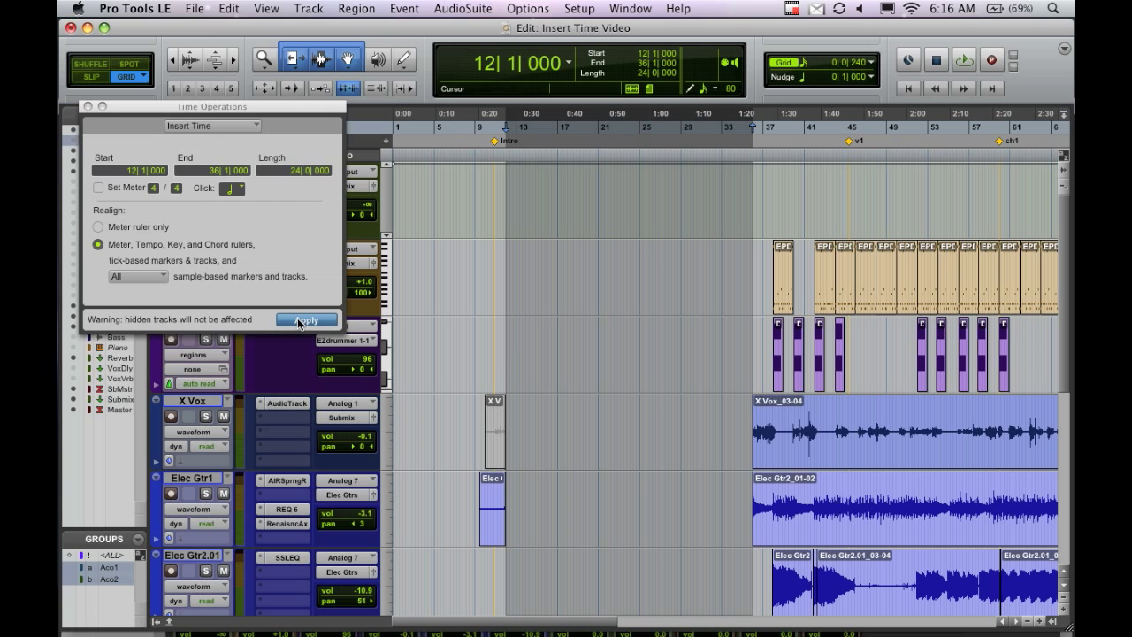
pyautogui.click(87, 107)
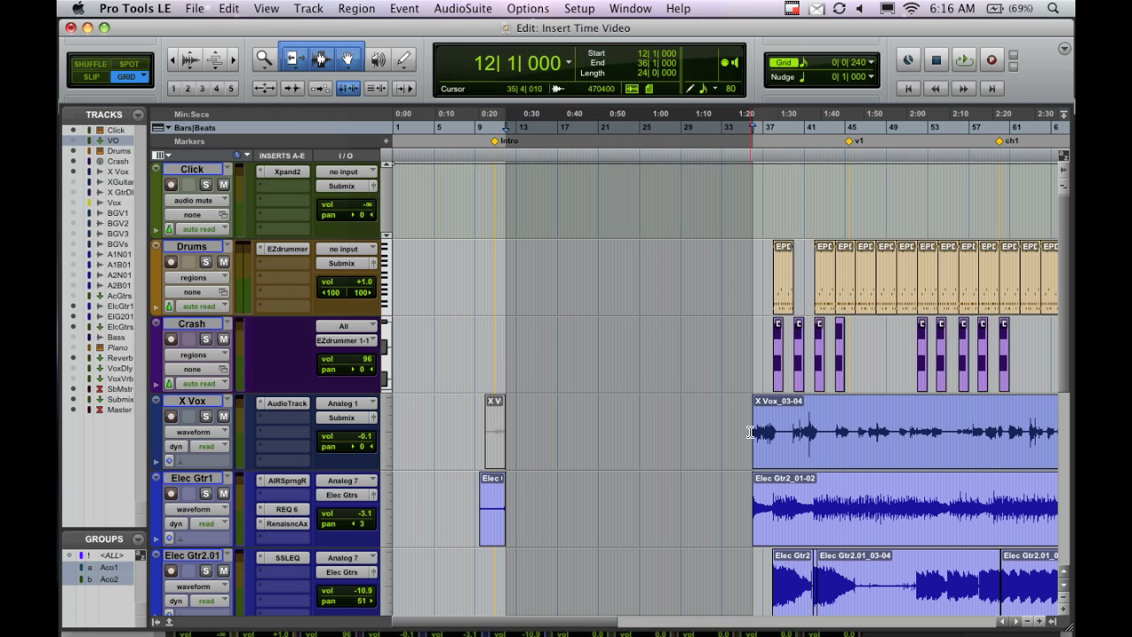
# Trim the X Vox and Elec Gtr2_01-02 region starts, then undo back to the original layout.
pyautogui.moveTo(751, 432); pyautogui.dragTo(734, 430)
pyautogui.moveTo(754, 511); pyautogui.dragTo(743, 516)
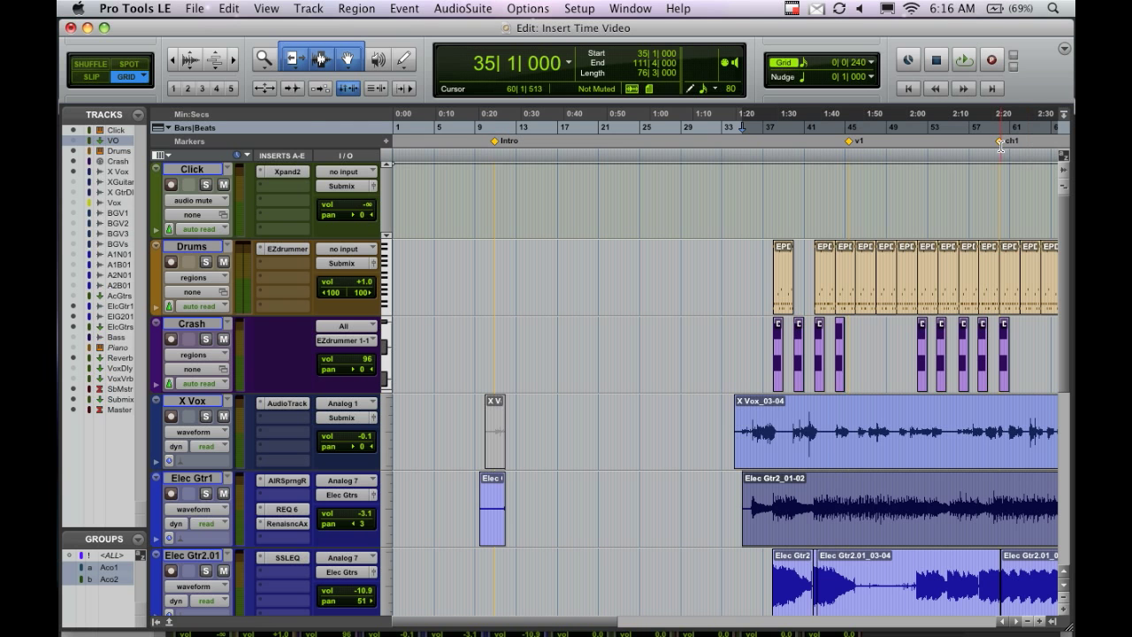
pyautogui.press('alt+KP_Add')
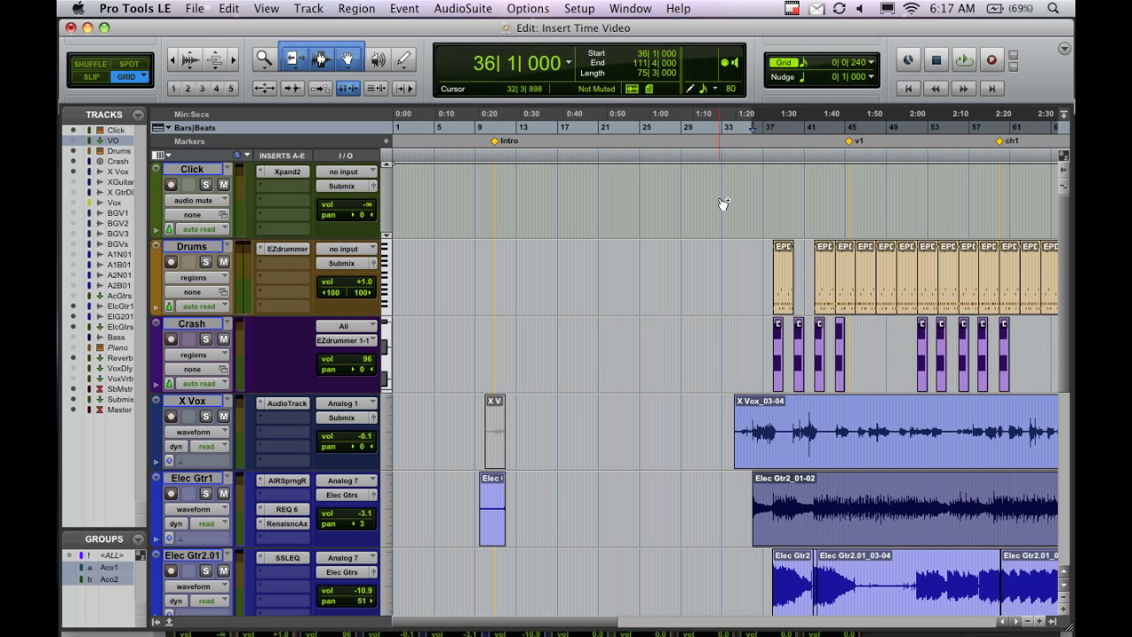
pyautogui.press('super+z')
pyautogui.press('super+z')
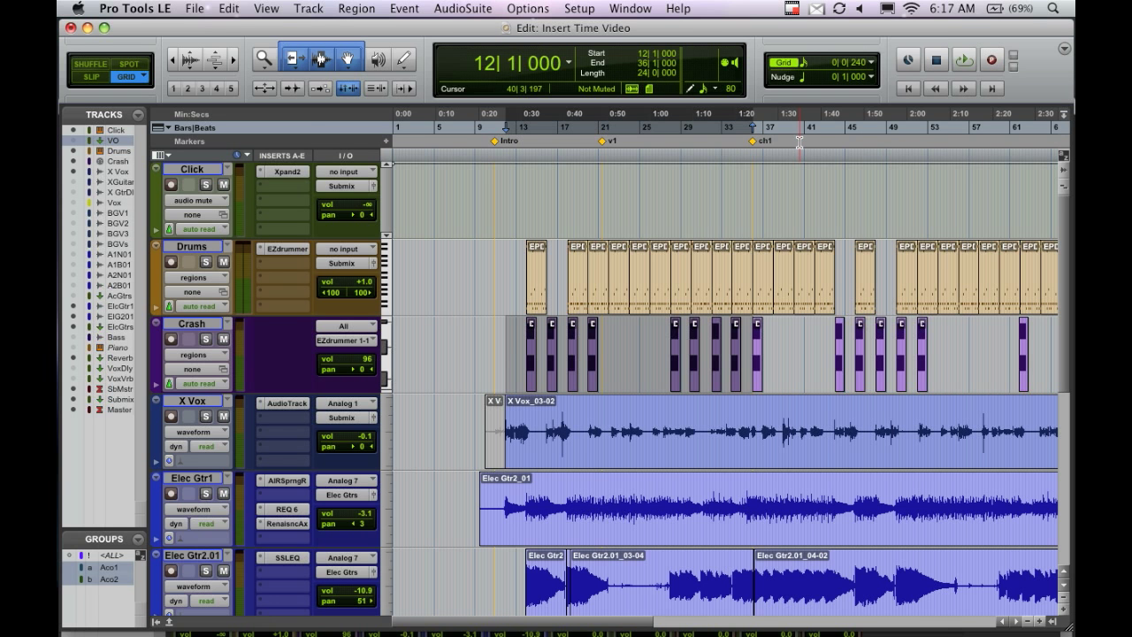
# Redo the 24-bar Insert Time from the Edit menu.
pyautogui.click(195, 8)
pyautogui.moveTo(232, 9)
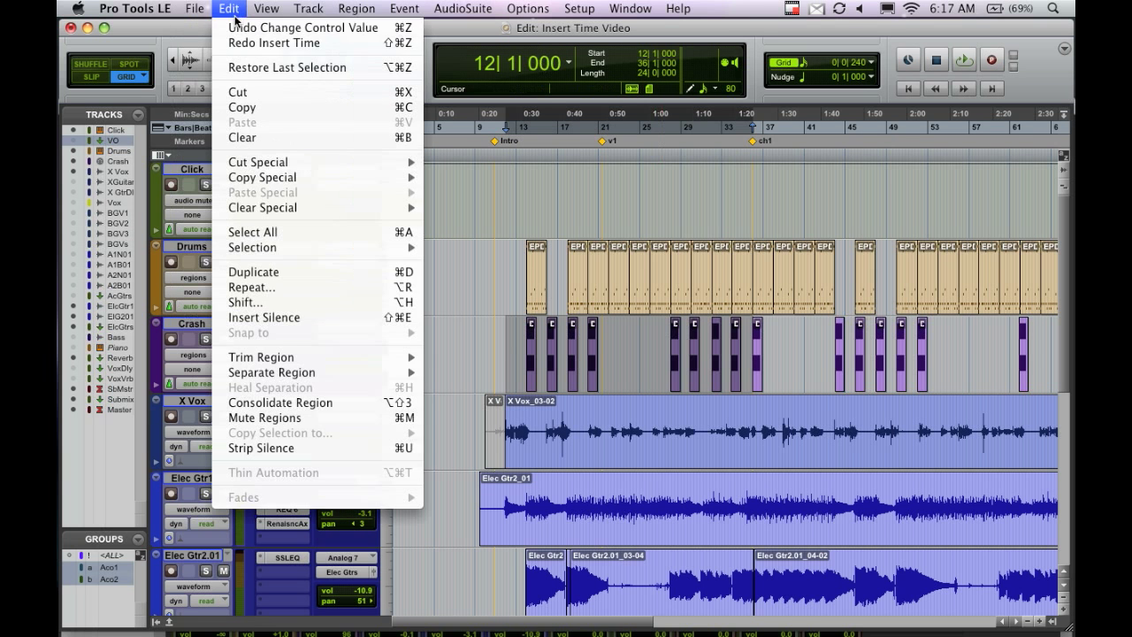
pyautogui.click(254, 42)
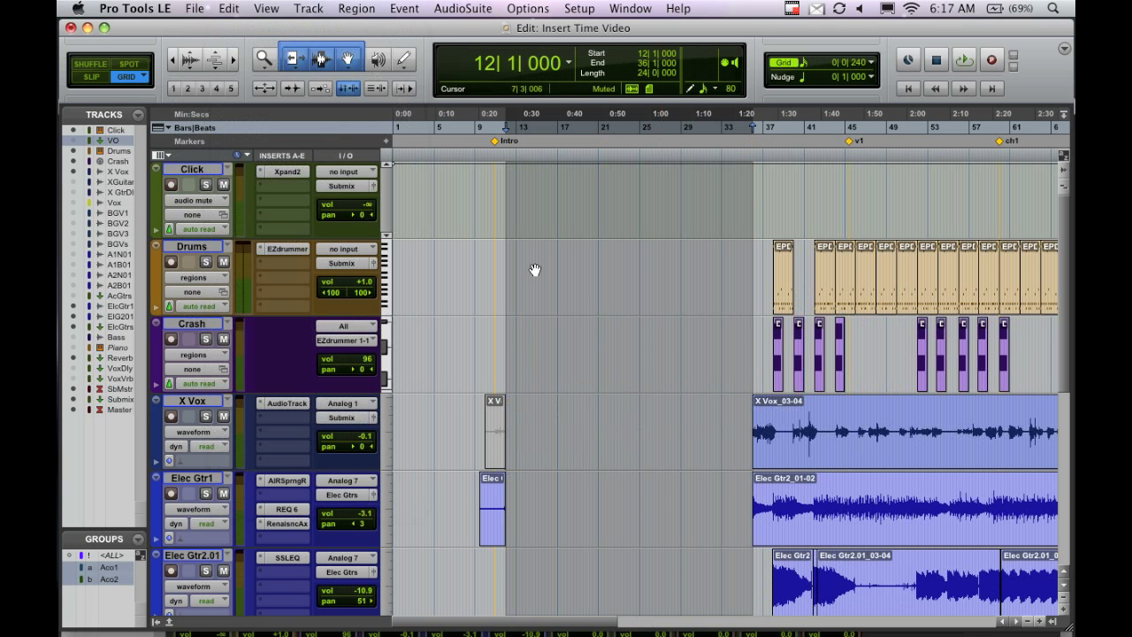
# Extend X Vox_03-04 and Elec Gtr2_01-02 to start at 34|3|000, then select the leftover short clips.
pyautogui.moveTo(759, 449); pyautogui.dragTo(743, 453)
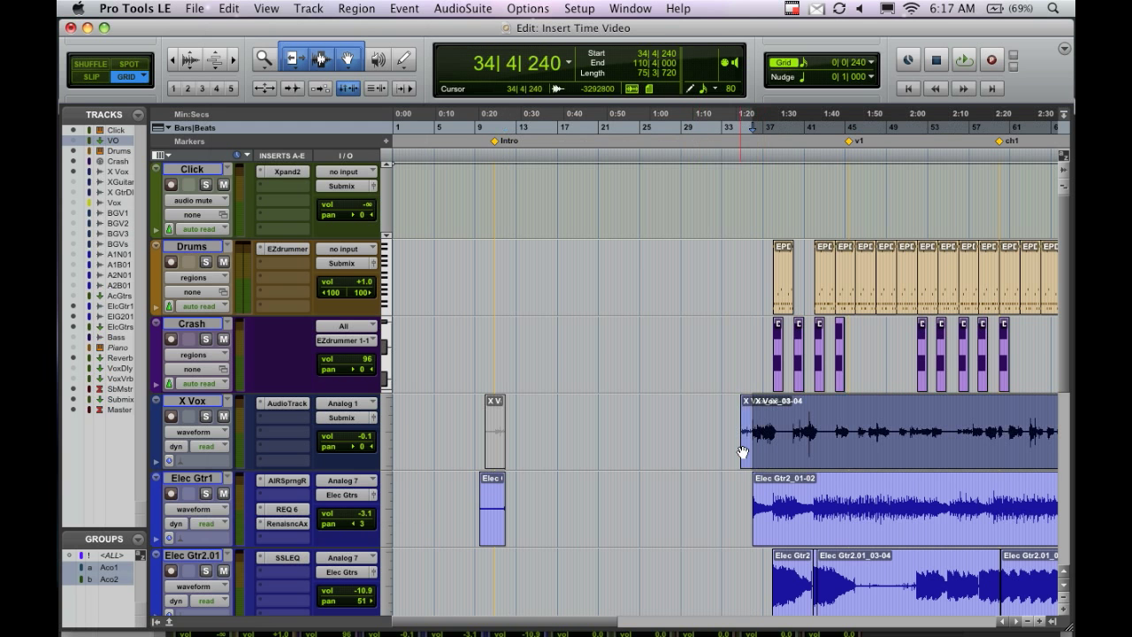
pyautogui.moveTo(759, 508); pyautogui.dragTo(741, 492)
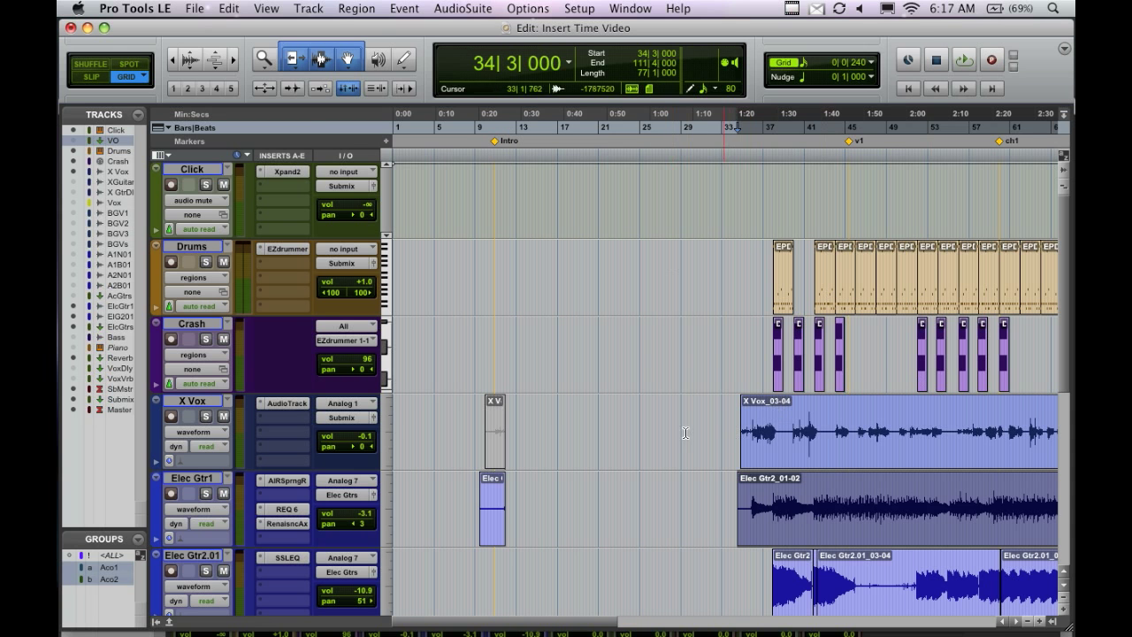
pyautogui.moveTo(551, 418); pyautogui.dragTo(453, 536)
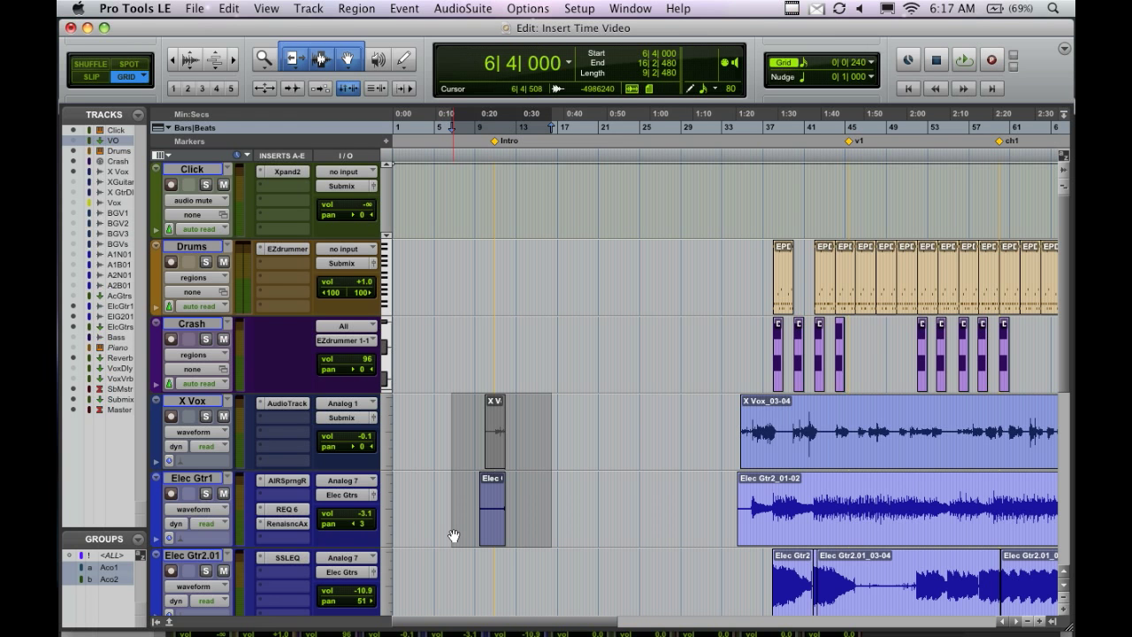
# Delete the leftover short vocal and guitar clips, then select the empty bars 12–18 across Crash and X Vox.
pyautogui.click(453, 536)
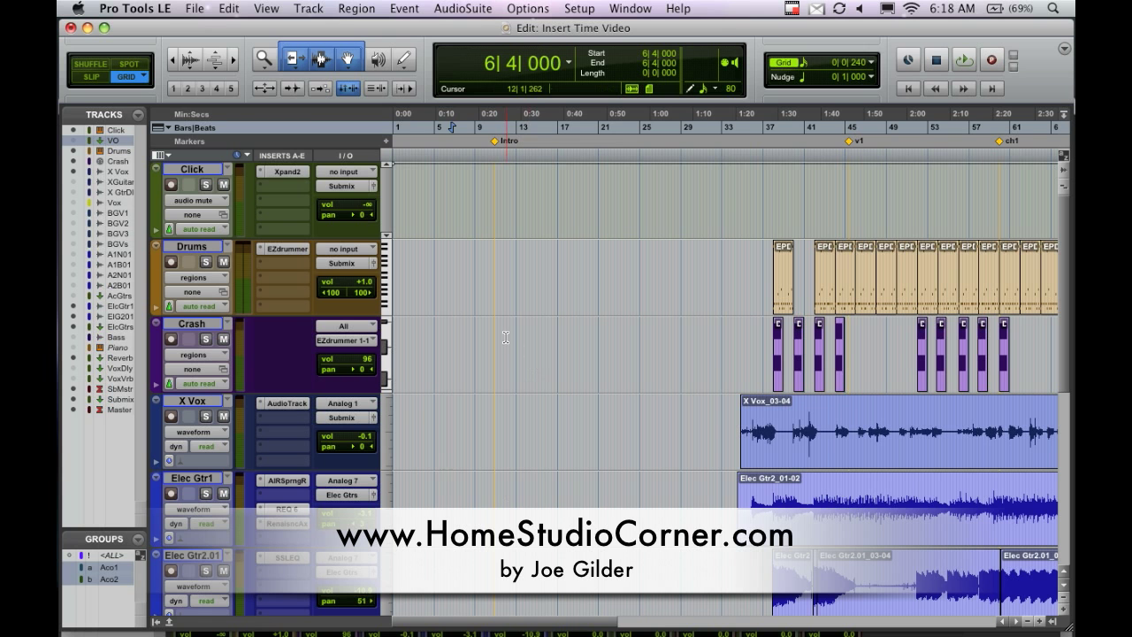
pyautogui.moveTo(489, 335); pyautogui.dragTo(550, 435)
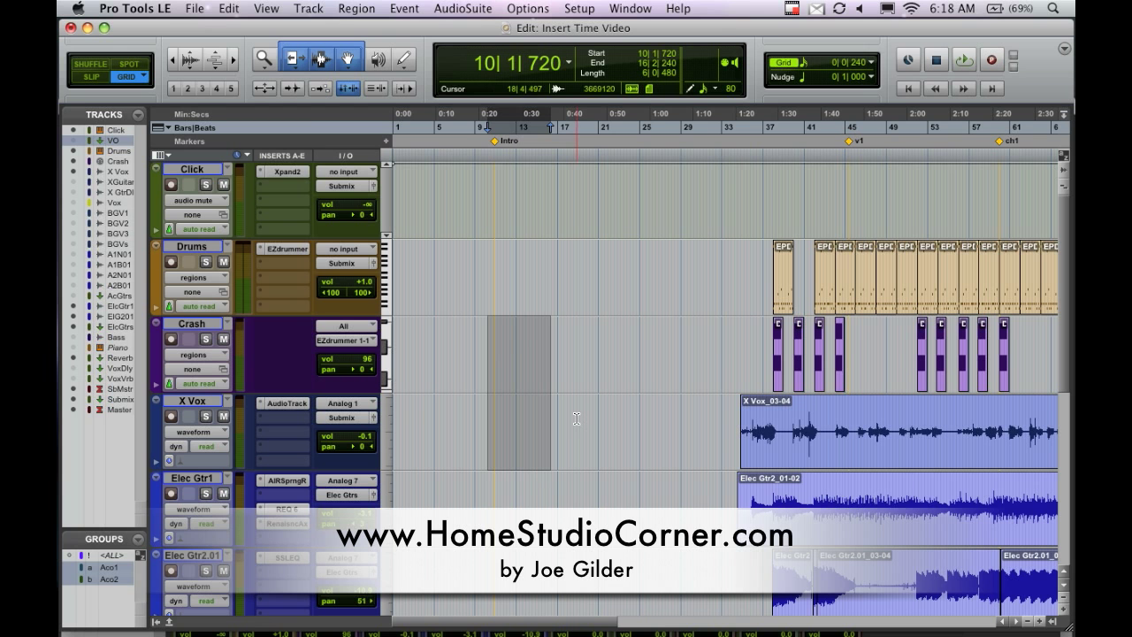
pyautogui.moveTo(576, 419); pyautogui.dragTo(500, 336)
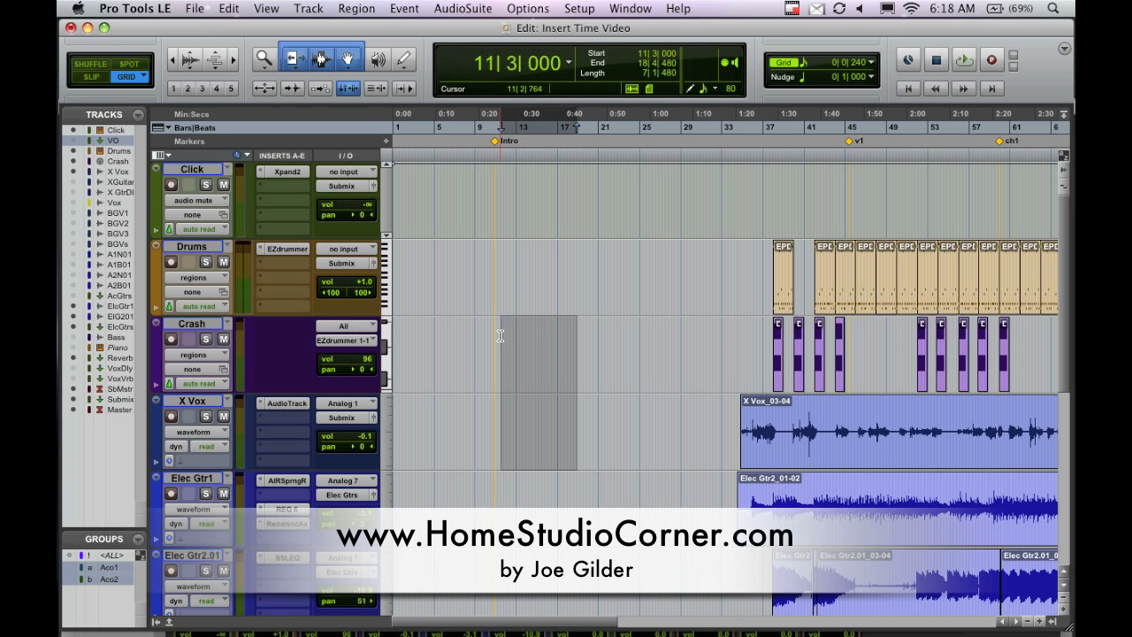